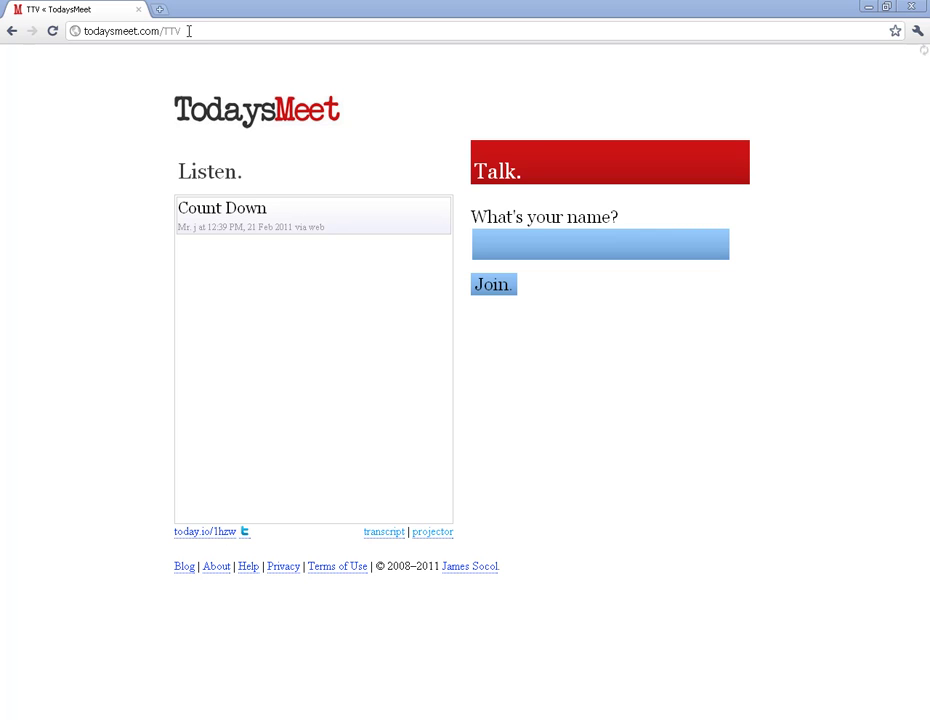
# Select the TTV room's web address and view the short link's options, choosing none
pyautogui.click(188, 31)
pyautogui.click(189, 31)
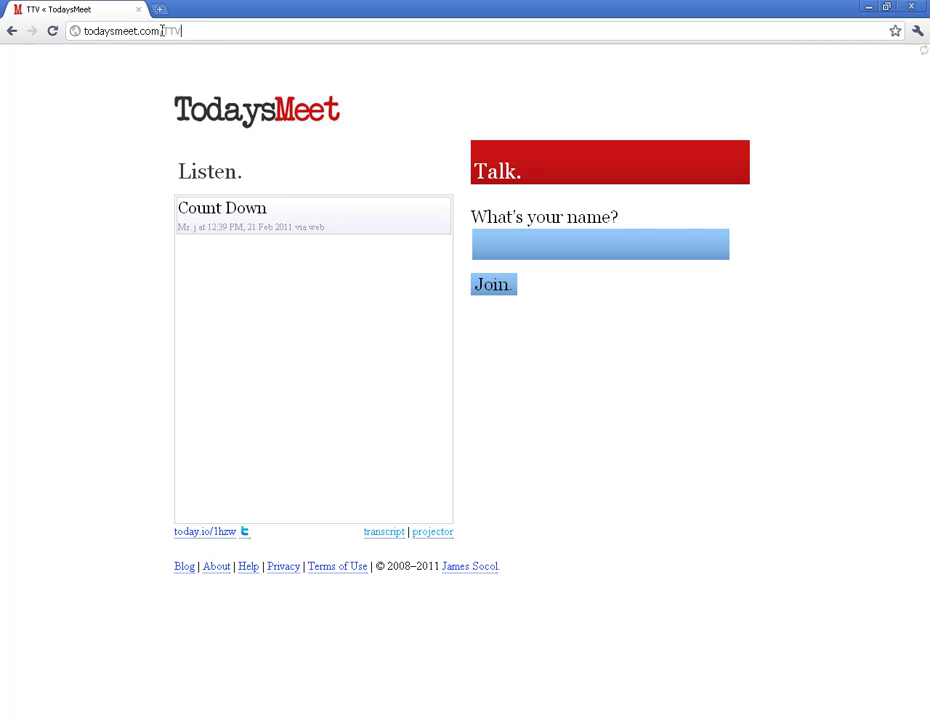
pyautogui.rightClick(214, 537)
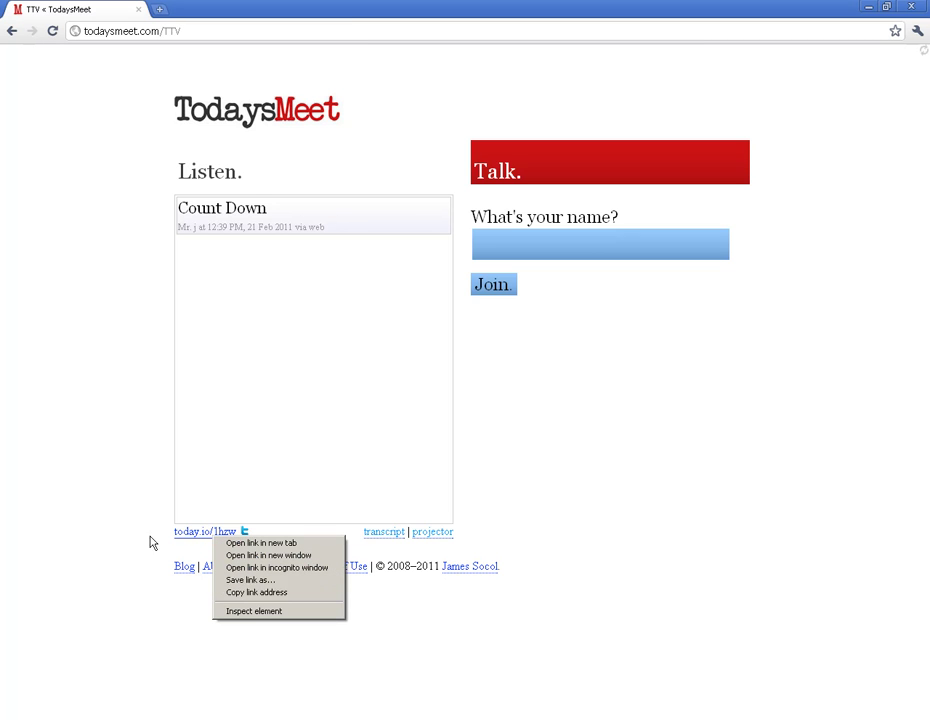
pyautogui.click(129, 529)
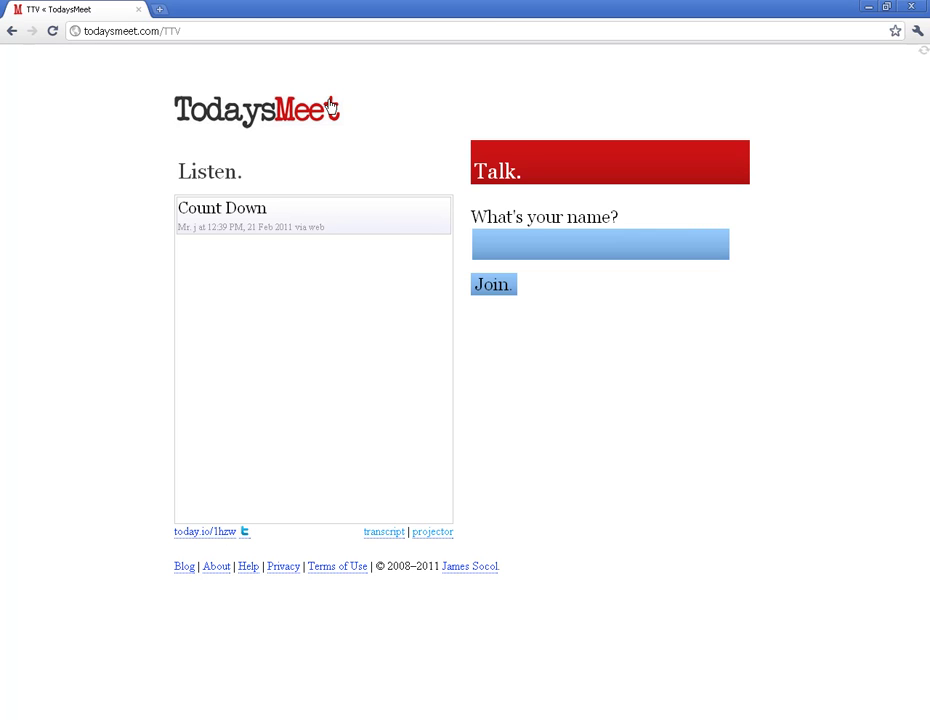
# Join the TTV room under your own name
pyautogui.click(547, 246)
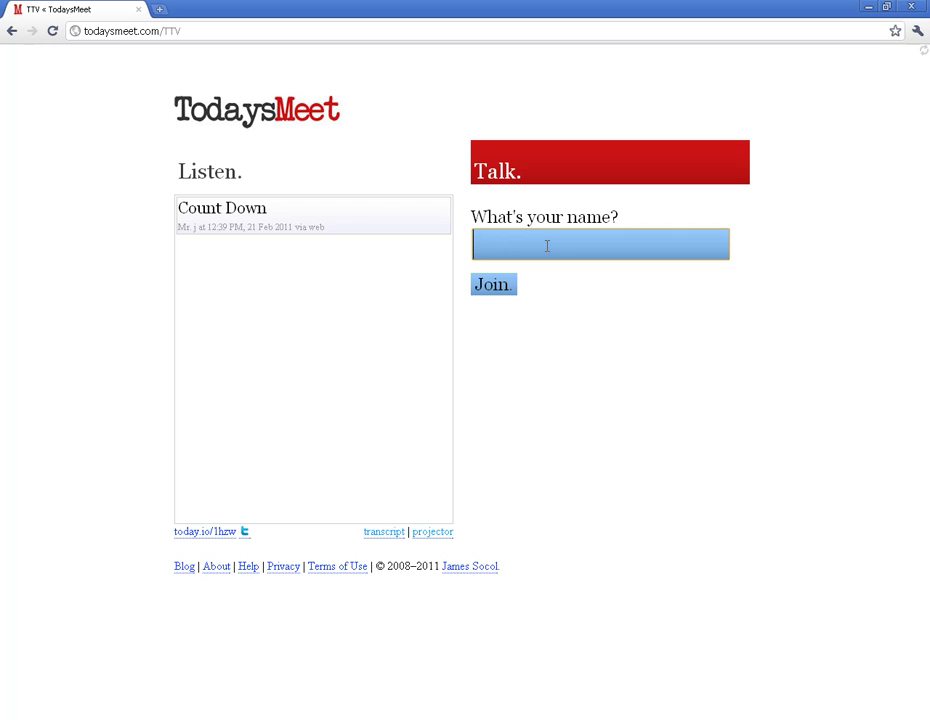
pyautogui.write('Mr. J')
pyautogui.click(490, 285)
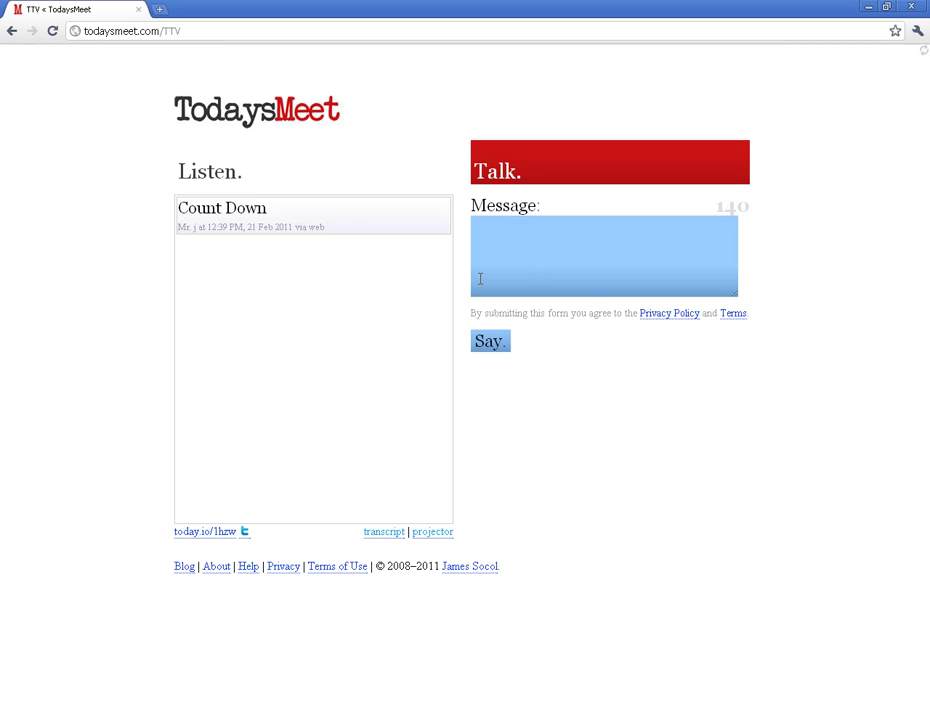
# Draft the message 'Type- count down.' in the Message box, removing any extra empty lines
pyautogui.click(579, 258)
pyautogui.write('Type')
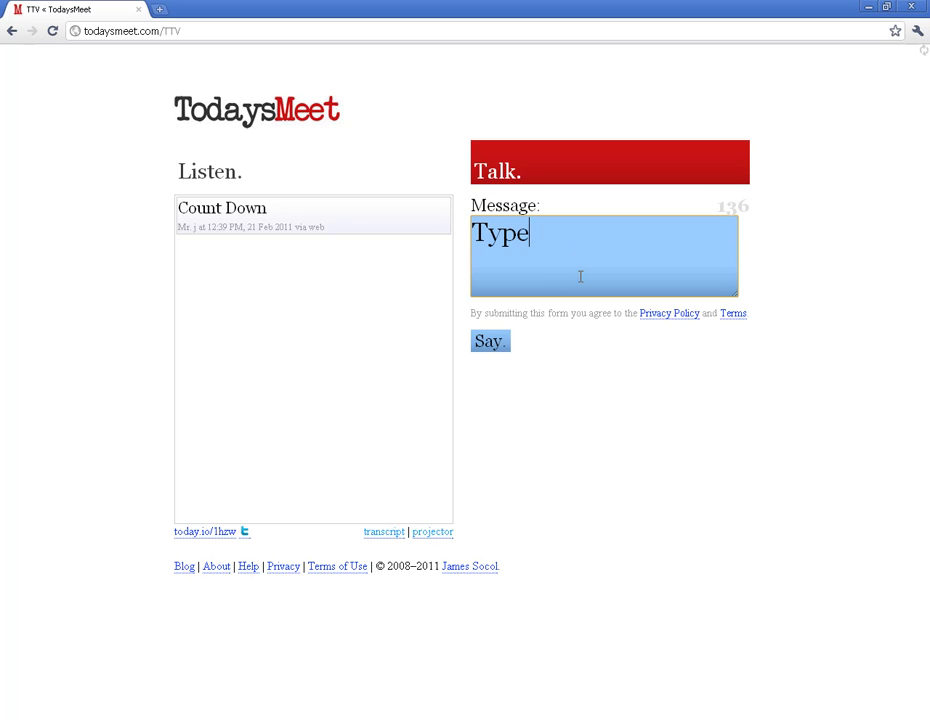
pyautogui.write('- count down.')
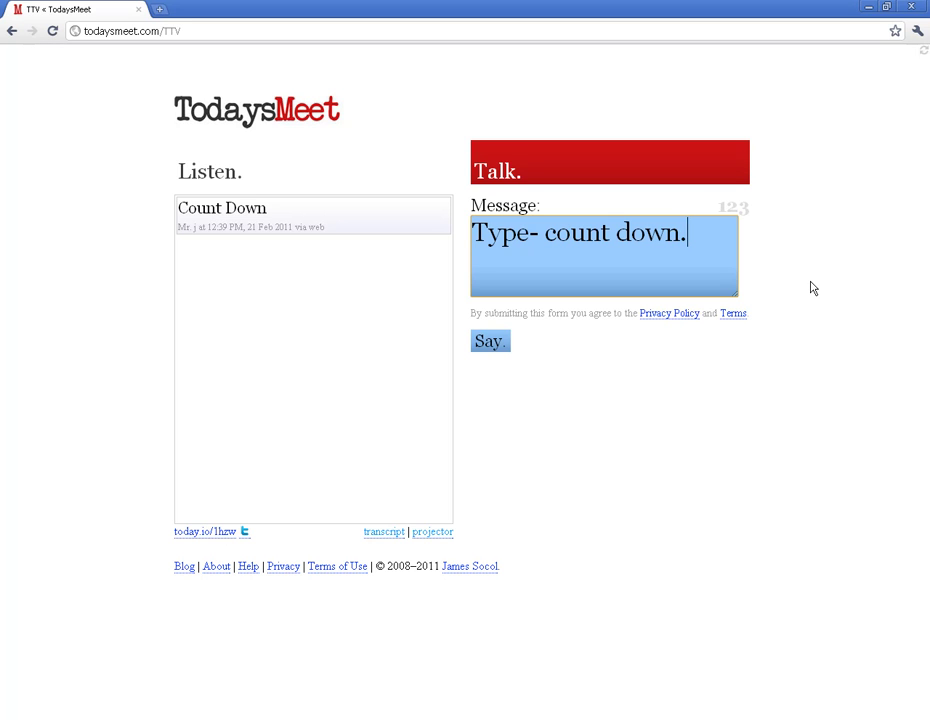
pyautogui.press('Return')
pyautogui.press('Return')
pyautogui.press('Return')
pyautogui.press('Return')
pyautogui.press('BackSpace')
pyautogui.press('BackSpace')
pyautogui.press('BackSpace')
pyautogui.press('BackSpace')
# Post 'Type- count down.' and open the room transcript listing both messages
pyautogui.click(490, 344)
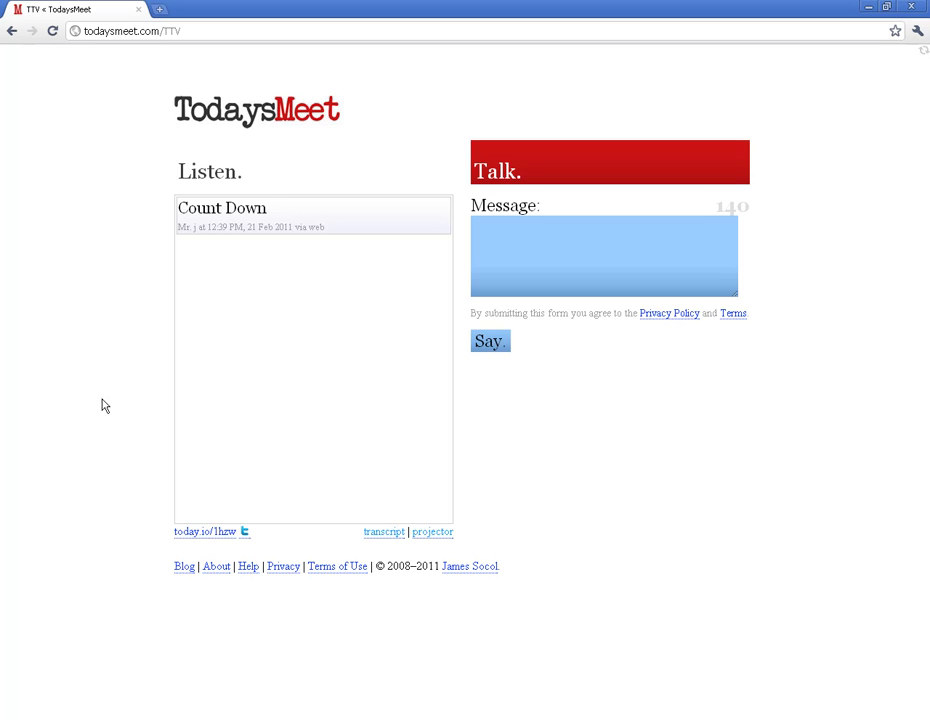
pyautogui.click(384, 533)
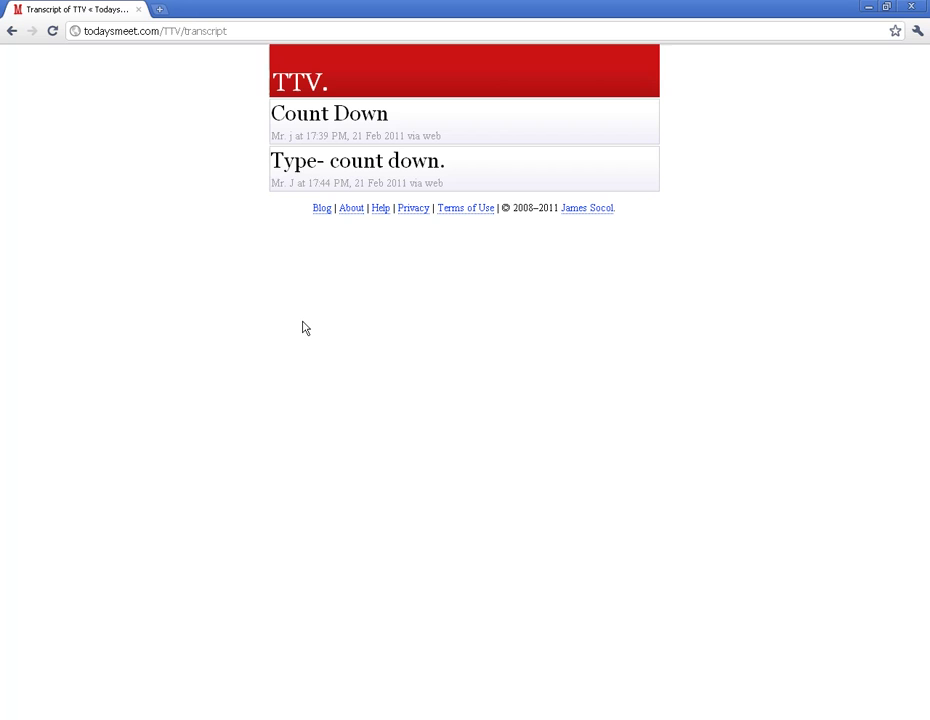
pyautogui.rightClick(218, 149)
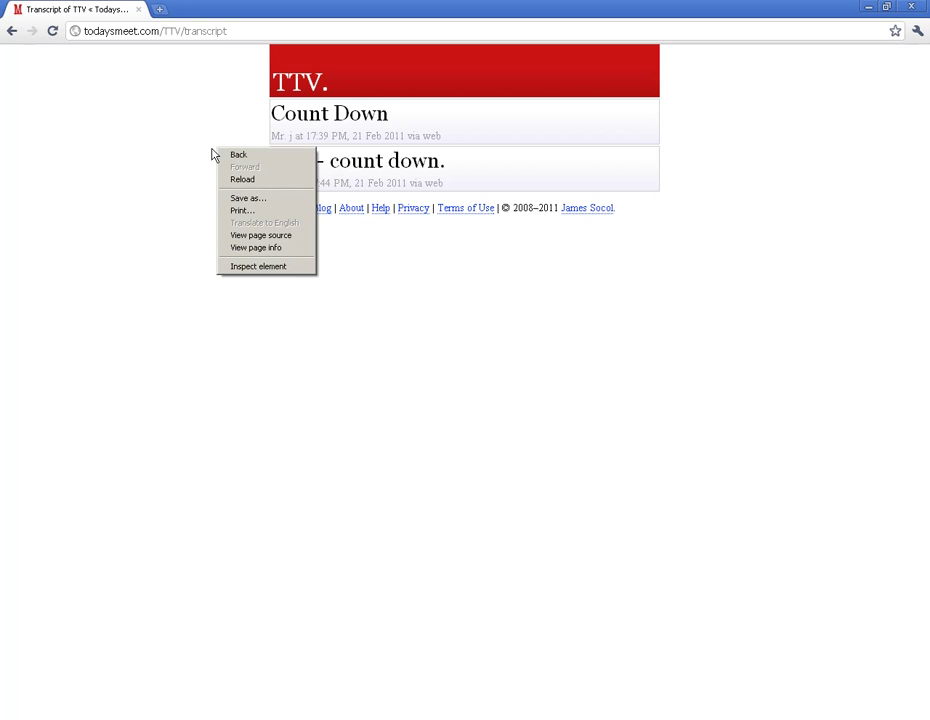
pyautogui.click(477, 309)
pyautogui.moveTo(247, 60); pyautogui.dragTo(389, 118)
pyautogui.click(193, 262)
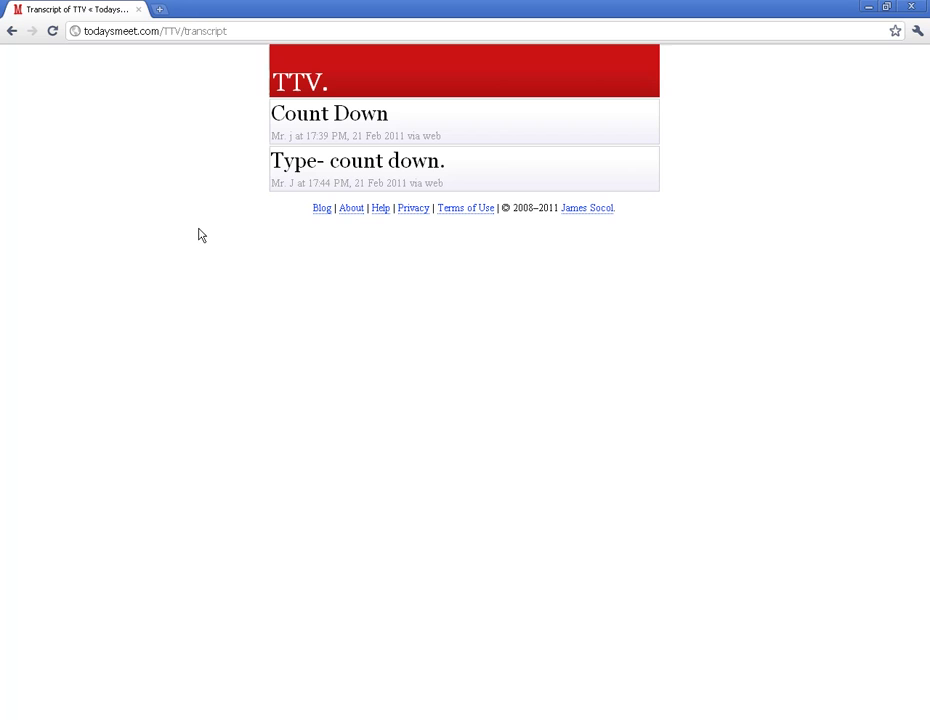
# Save the transcript page to the Desktop, replacing the existing file, then minimize Chrome
pyautogui.rightClick(206, 197)
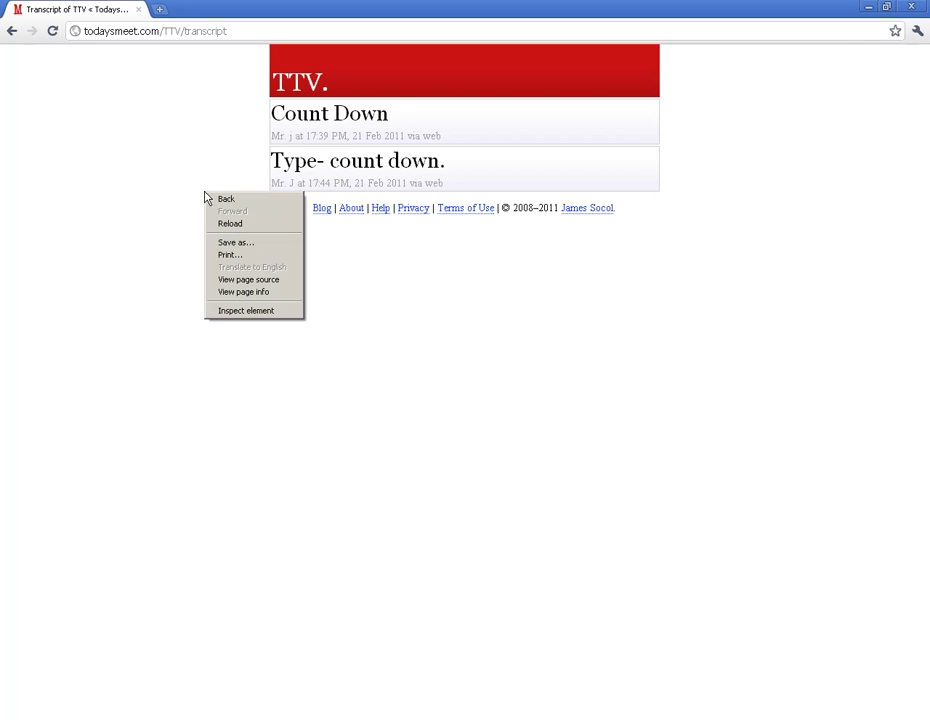
pyautogui.click(241, 242)
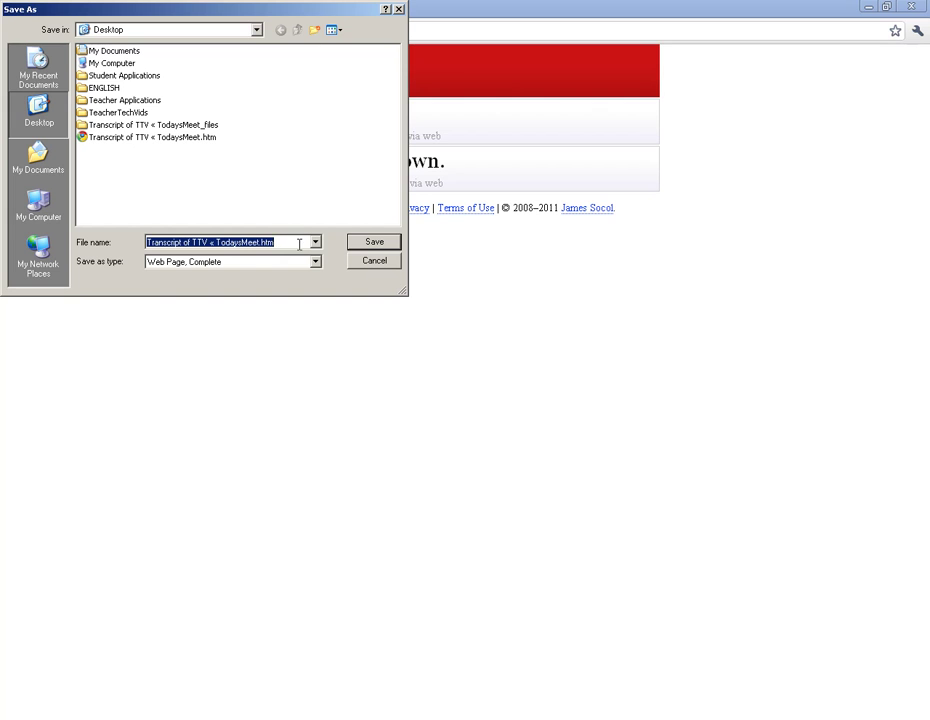
pyautogui.click(373, 243)
pyautogui.click(437, 400)
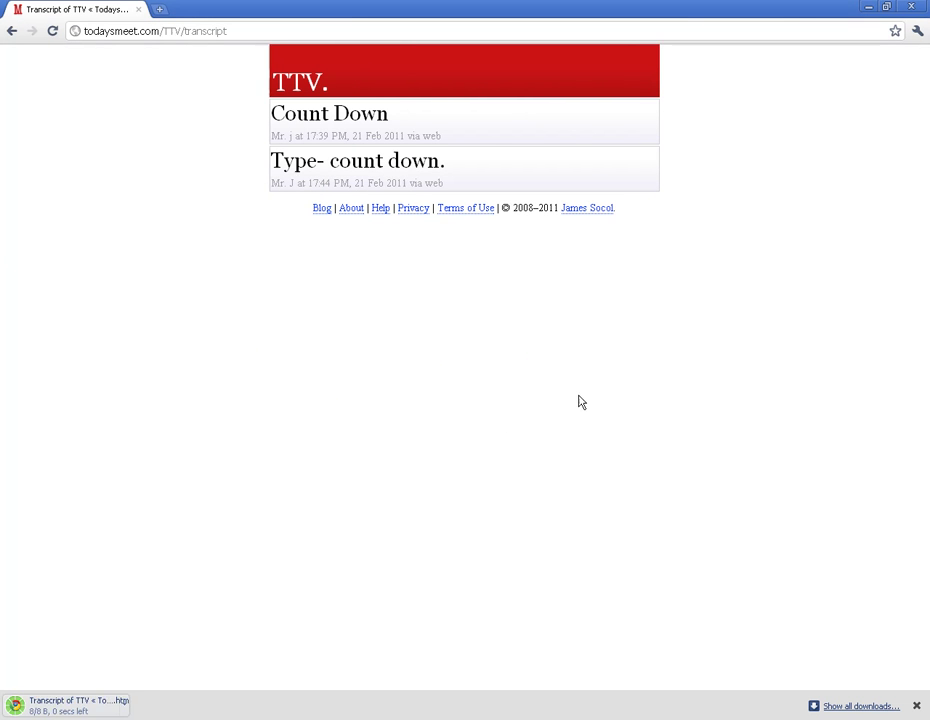
pyautogui.click(870, 8)
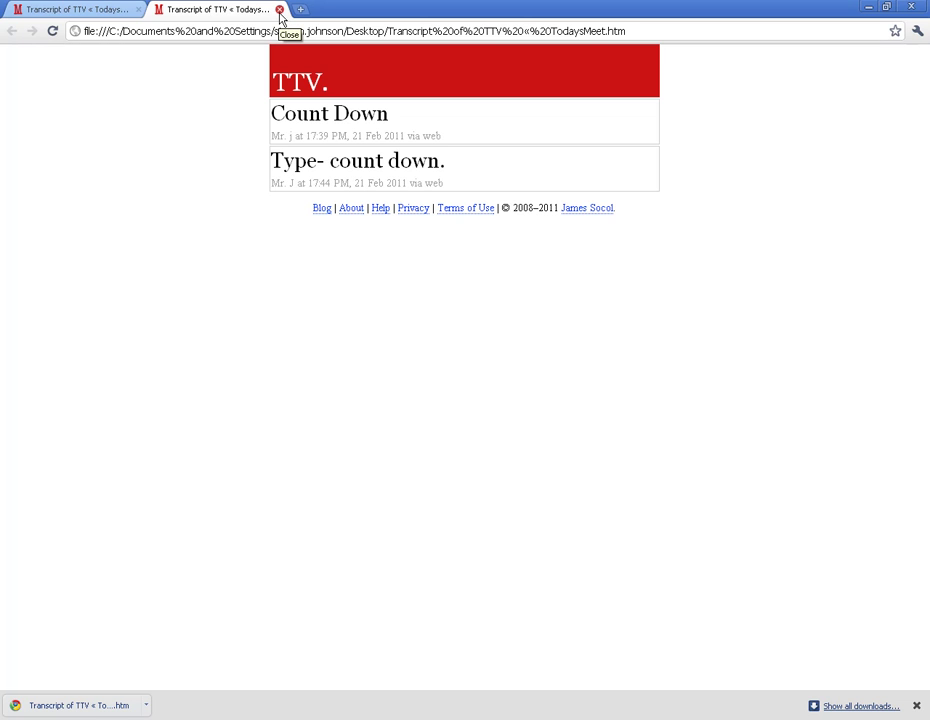
# Close the saved transcript's tab and go back to the TTV room page
pyautogui.click(280, 14)
pyautogui.click(9, 33)
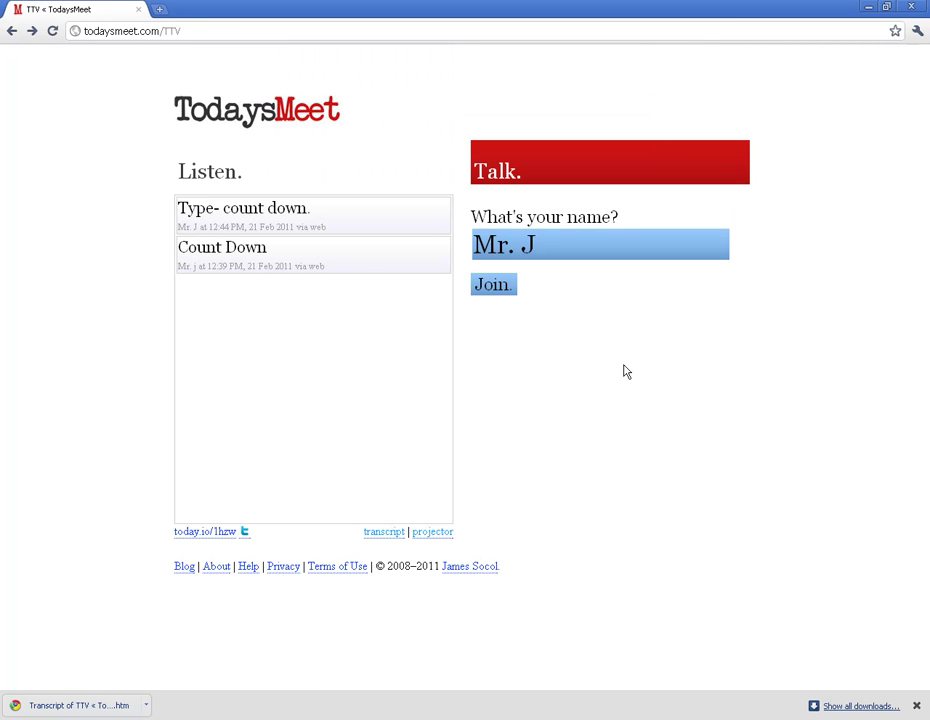
pyautogui.click(437, 533)
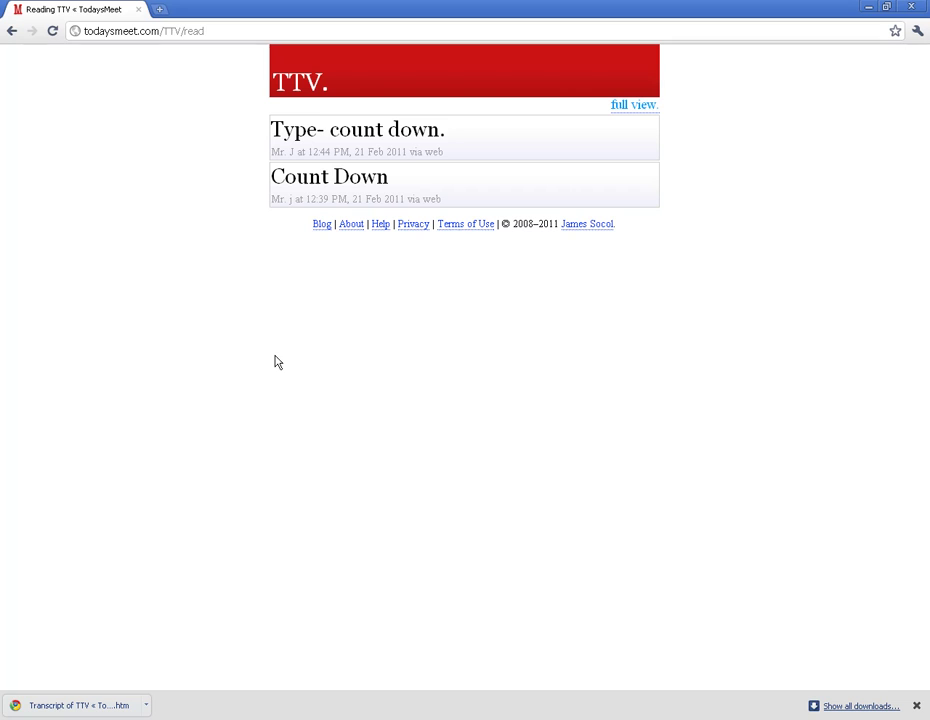
# Close Chrome's downloads bar below the projector view
pyautogui.click(916, 706)
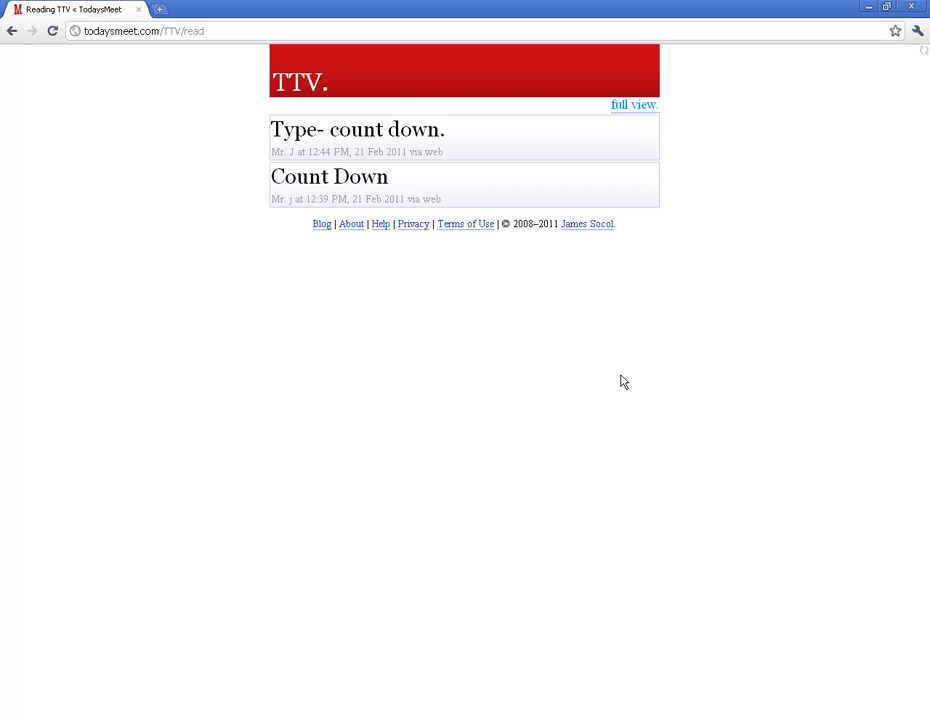
# Go back from the projector view to the TTV room page
pyautogui.click(11, 31)
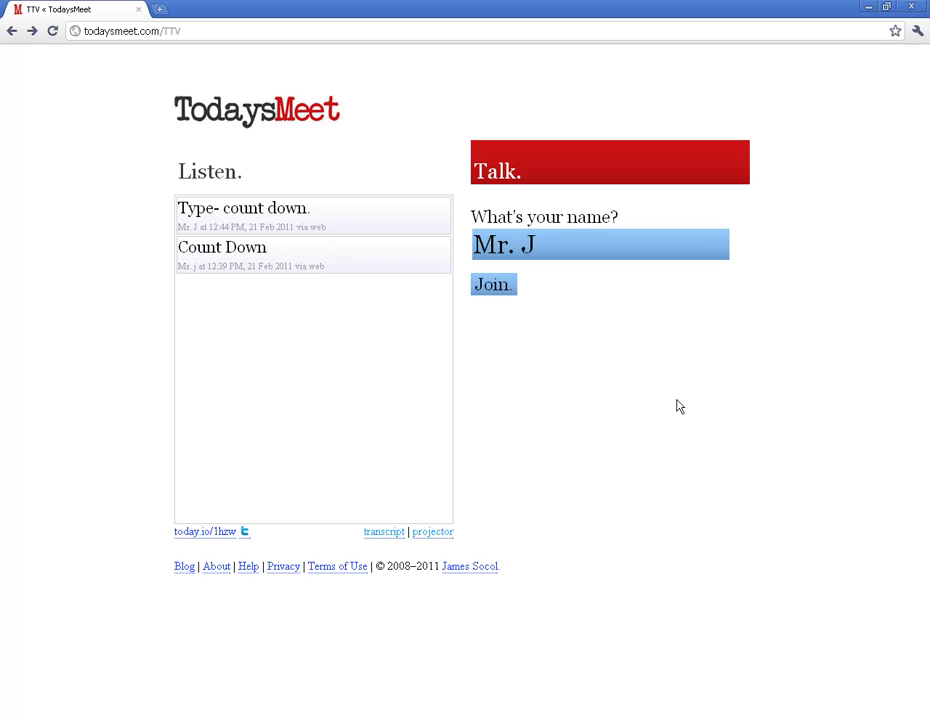